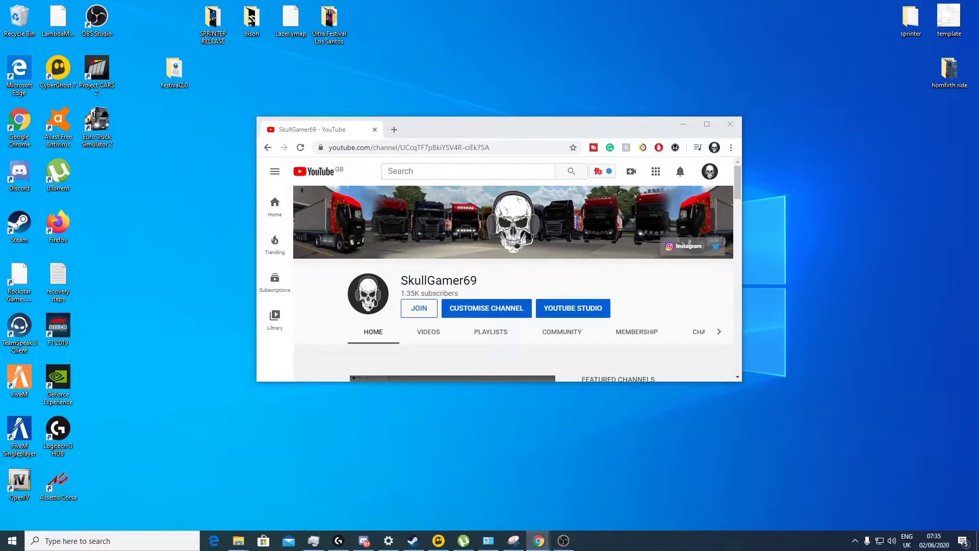
# - Log in to truckersmp.com, acknowledge having read and understood the rules, and submit the acceptance
pyautogui.moveTo(207, 137); pyautogui.dragTo(456, 1)
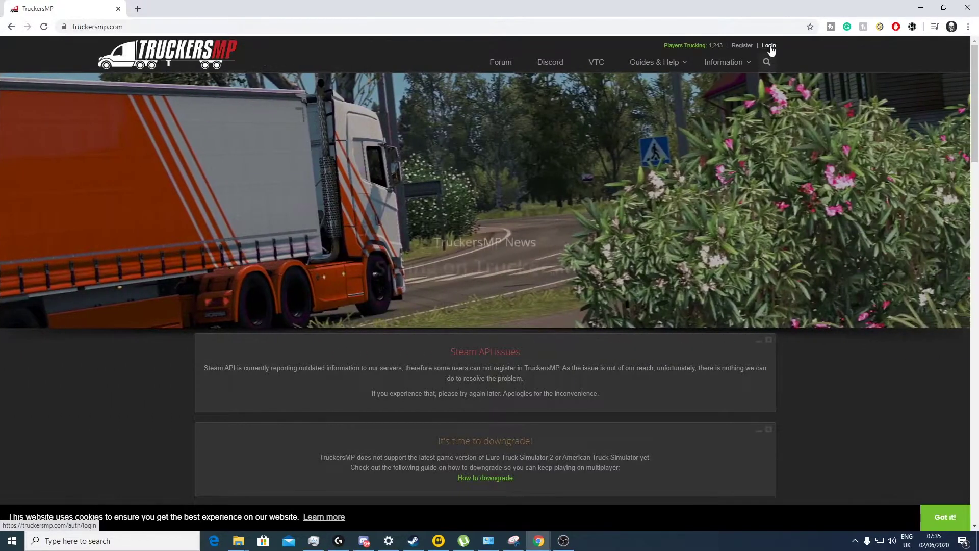
pyautogui.click(769, 46)
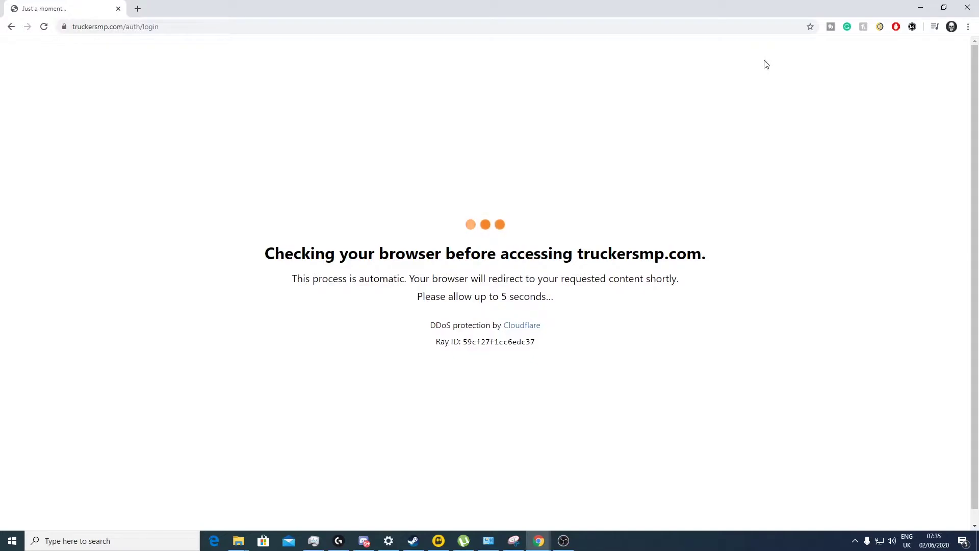
pyautogui.scroll(-10, 541, 199)
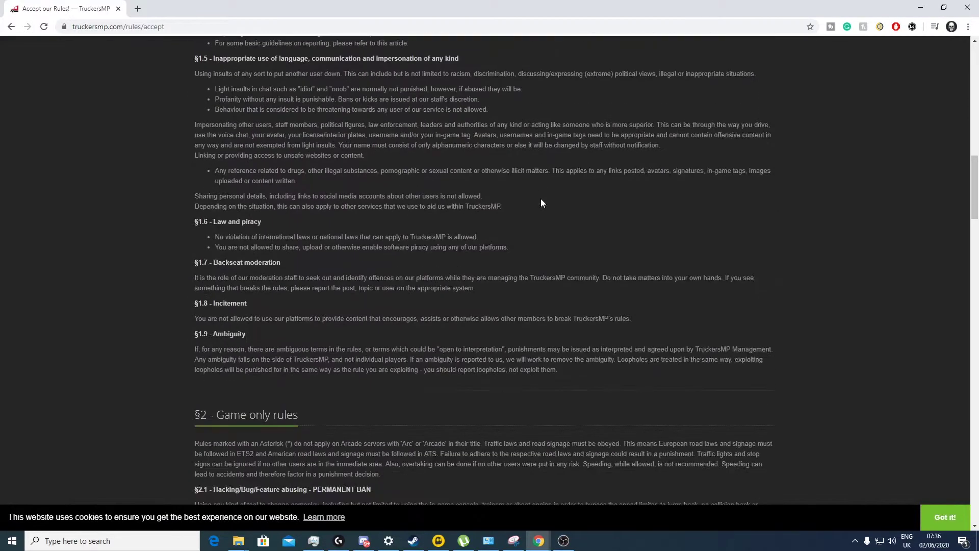
pyautogui.scroll(-20, 542, 203)
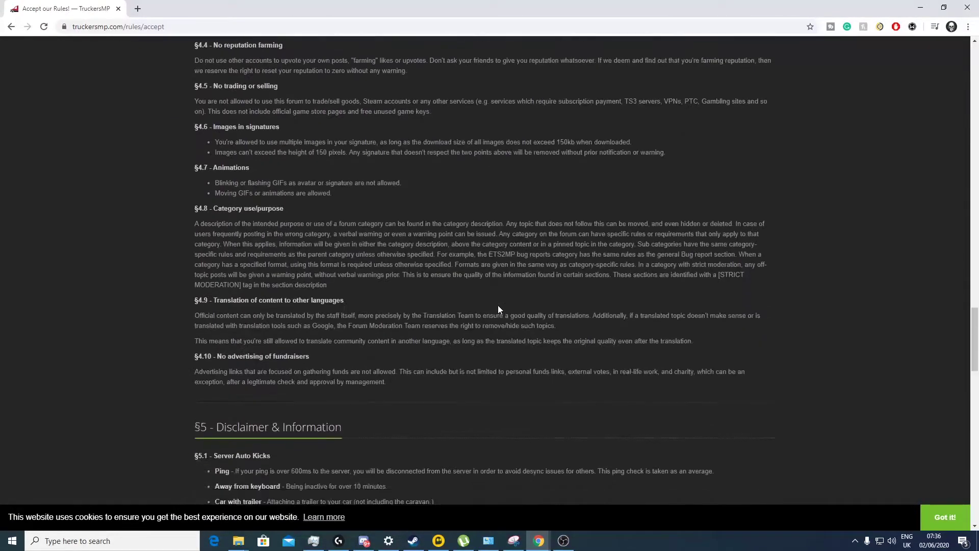
pyautogui.scroll(-20, 498, 309)
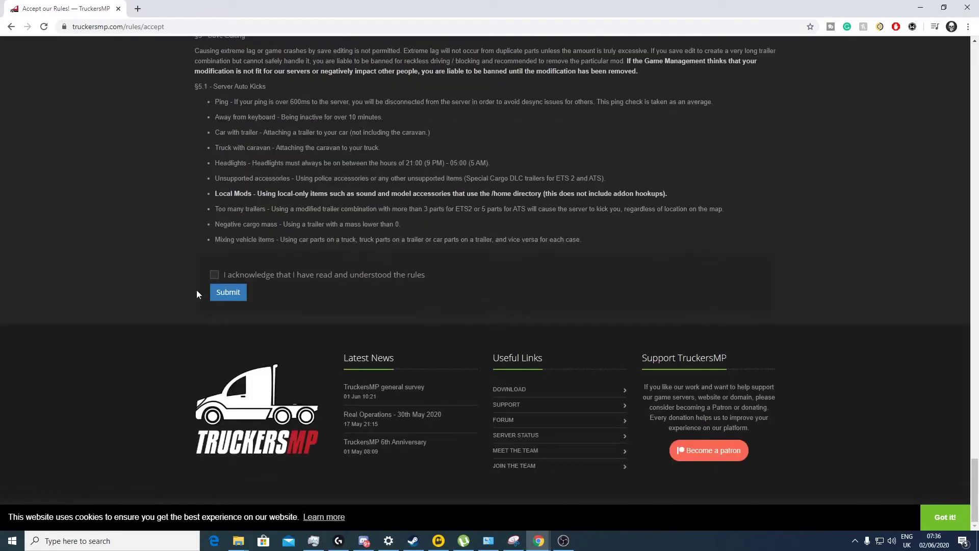
pyautogui.click(215, 275)
pyautogui.click(227, 294)
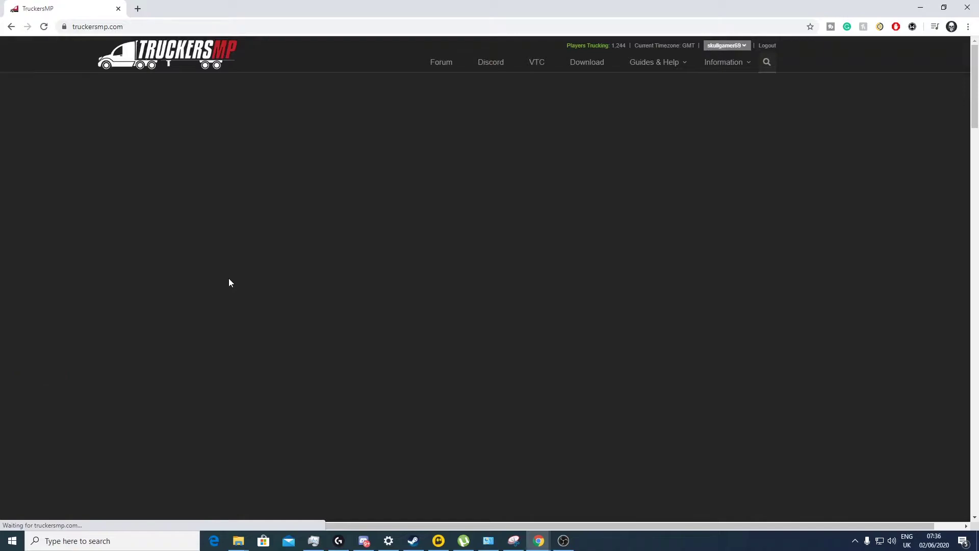
# - Go to the mod's download page from the Get the mod section and download the TruckersMP launcher archive
pyautogui.scroll(-2, 360, 282)
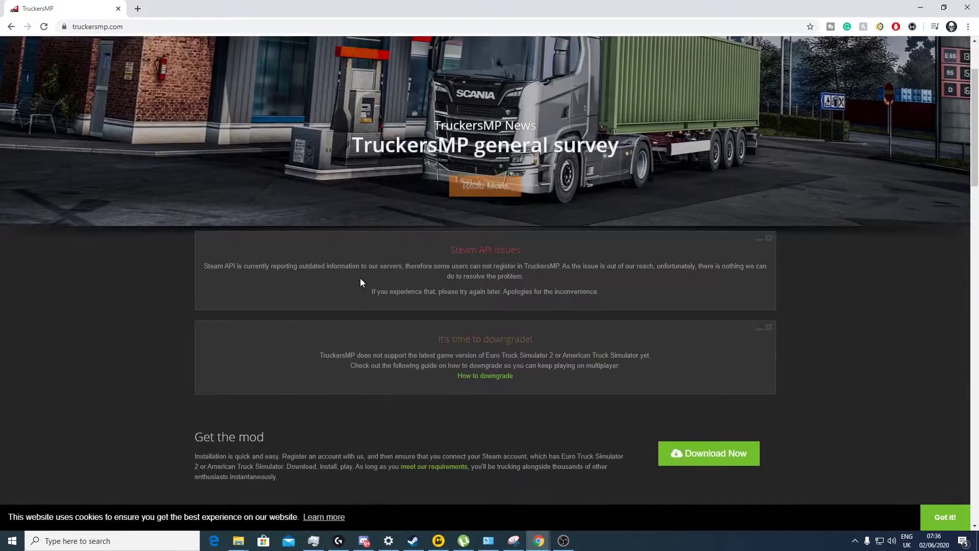
pyautogui.scroll(-2, 360, 282)
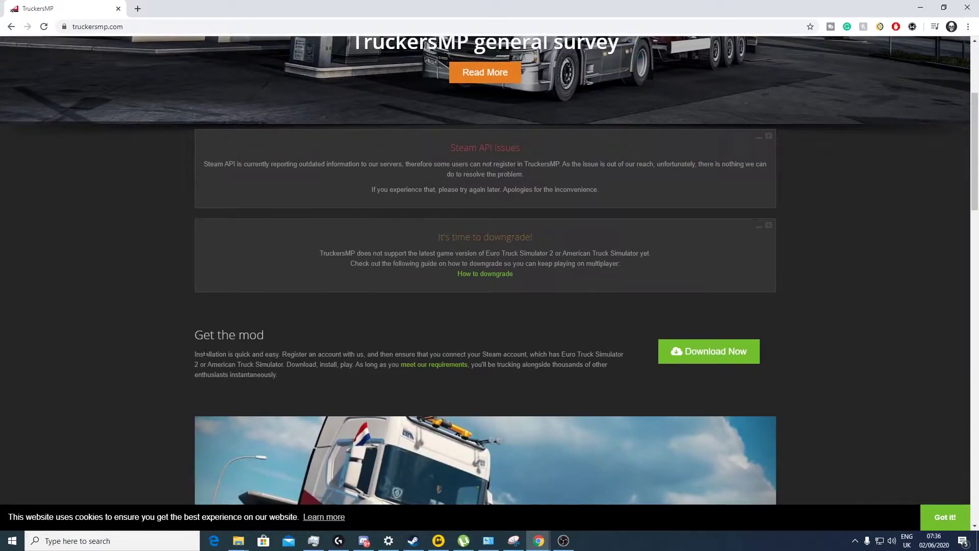
pyautogui.moveTo(183, 335); pyautogui.dragTo(312, 336)
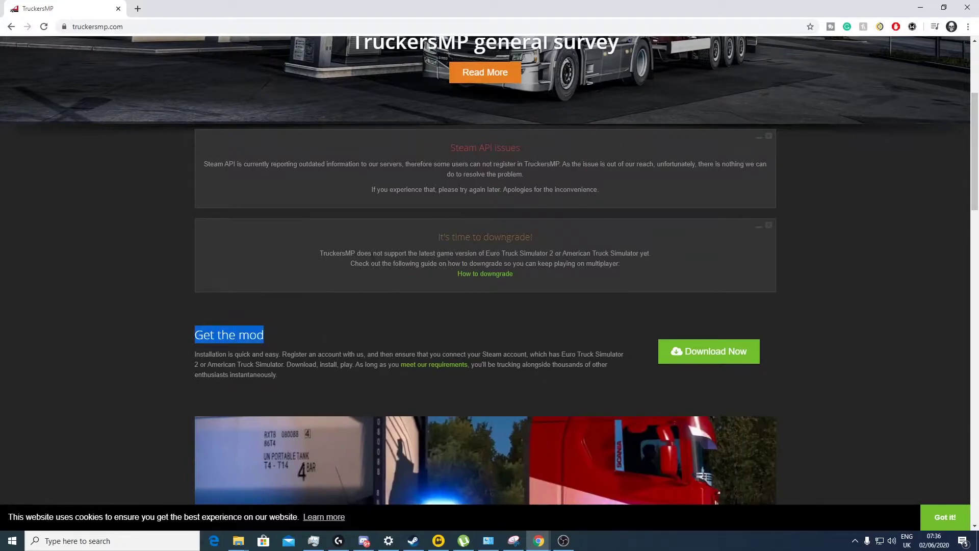
pyautogui.scroll(5, 372, 259)
pyautogui.scroll(-5, 373, 259)
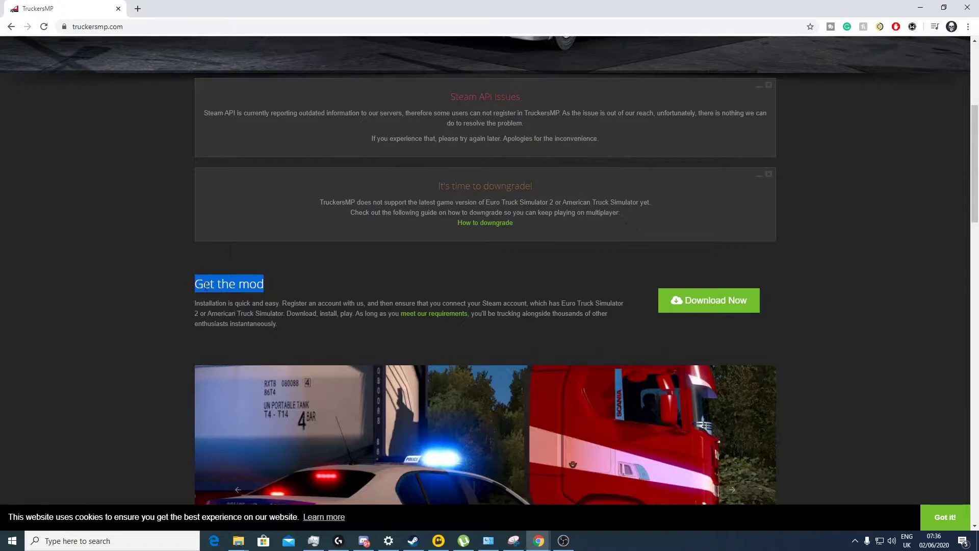
pyautogui.moveTo(204, 285); pyautogui.dragTo(327, 285)
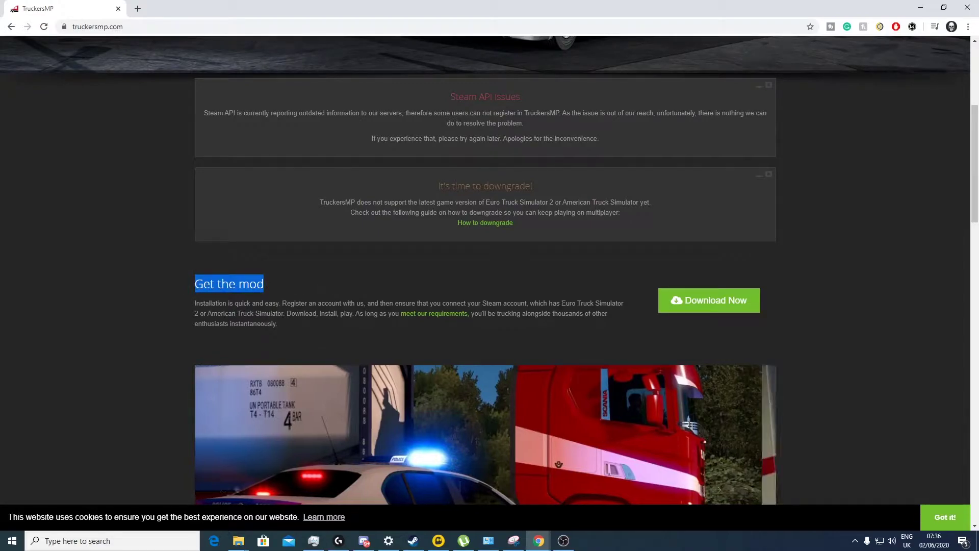
pyautogui.click(723, 306)
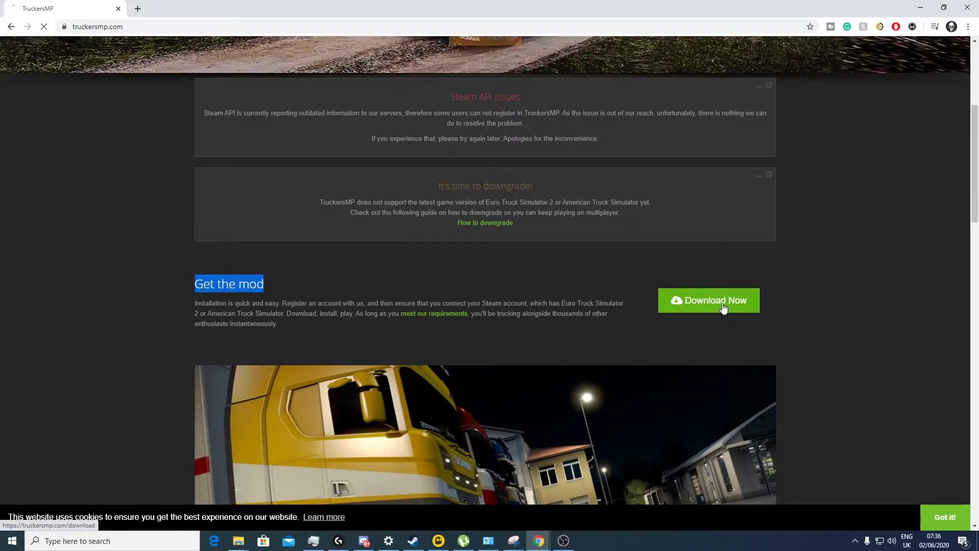
pyautogui.scroll(-5, 355, 312)
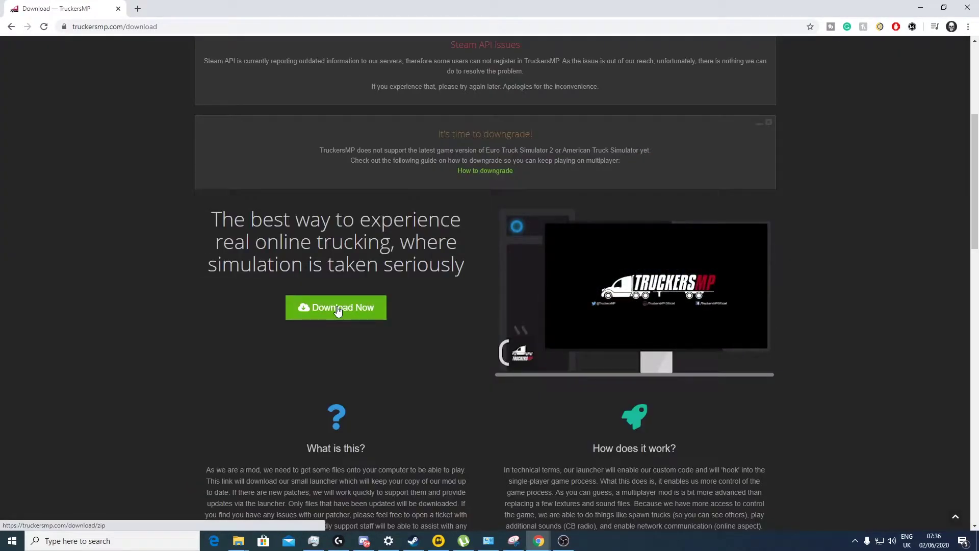
pyautogui.click(337, 309)
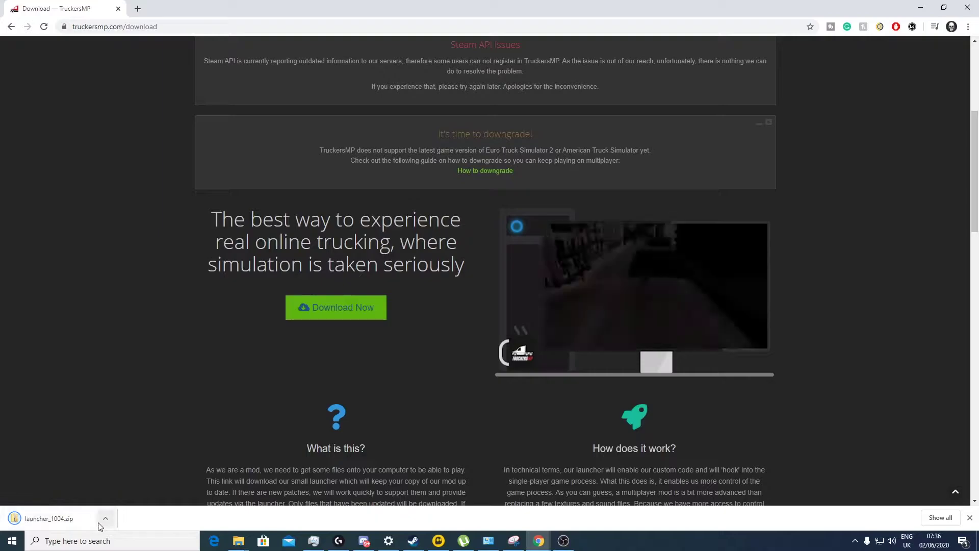
# - Place the downloaded launcher_1004.zip on the desktop and extract its Install TruckersMP file there
pyautogui.click(104, 520)
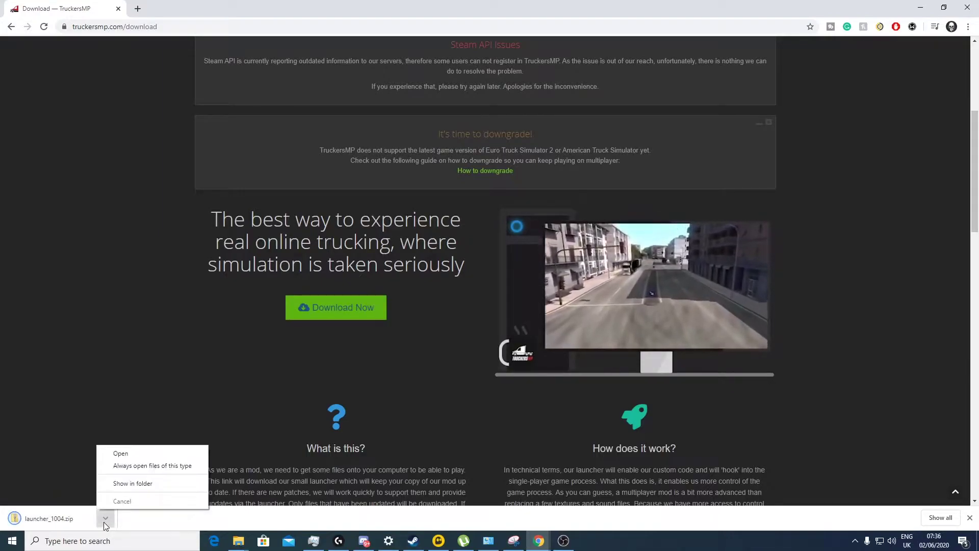
pyautogui.click(137, 484)
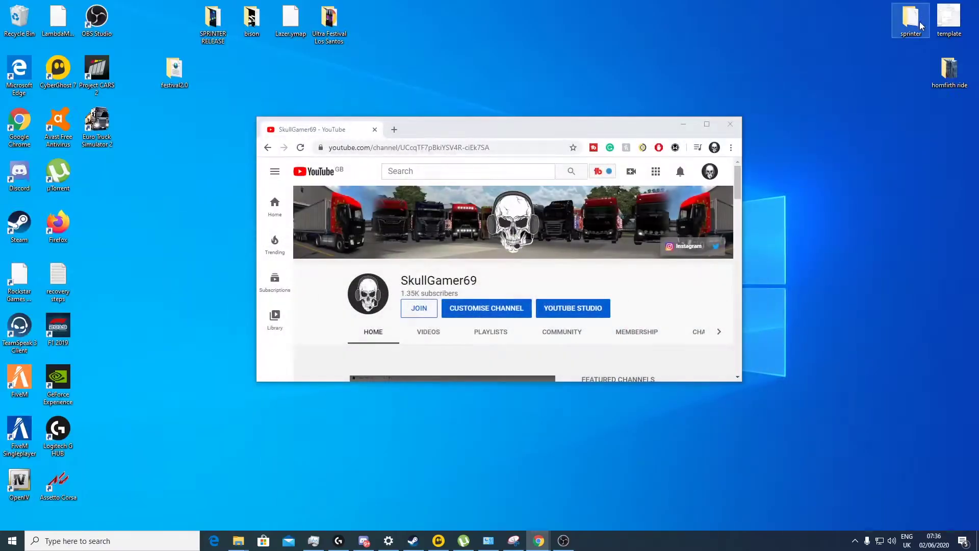
pyautogui.click(683, 124)
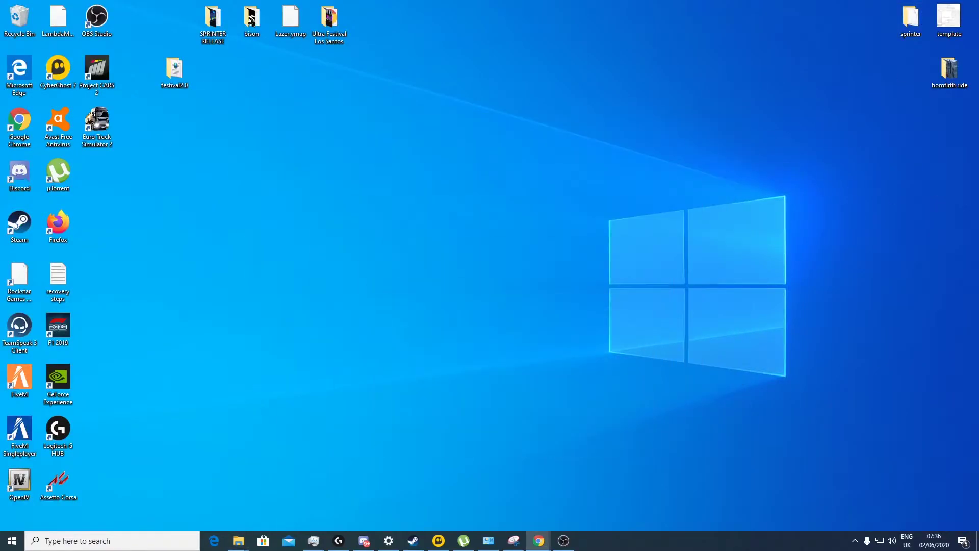
pyautogui.moveTo(19, 125); pyautogui.dragTo(476, 229)
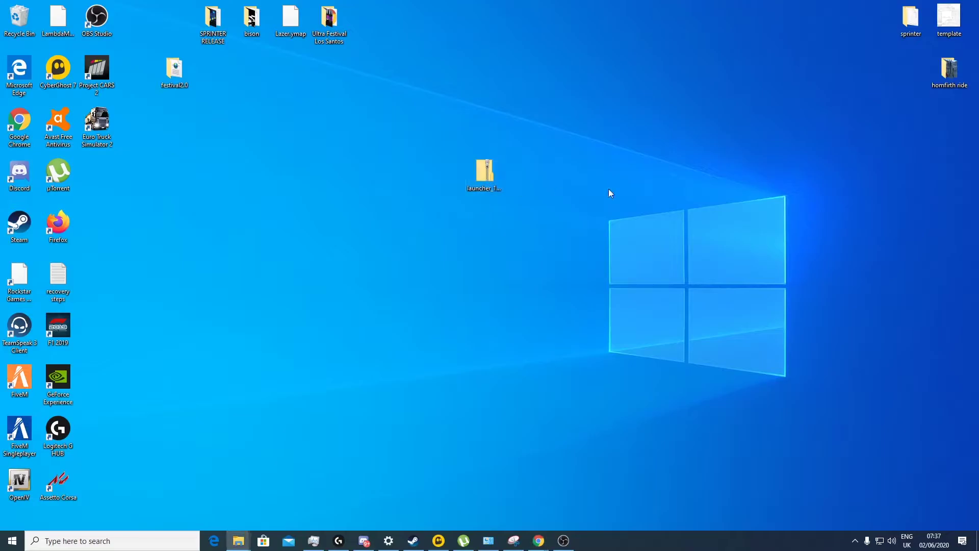
pyautogui.moveTo(594, 166); pyautogui.dragTo(549, 191)
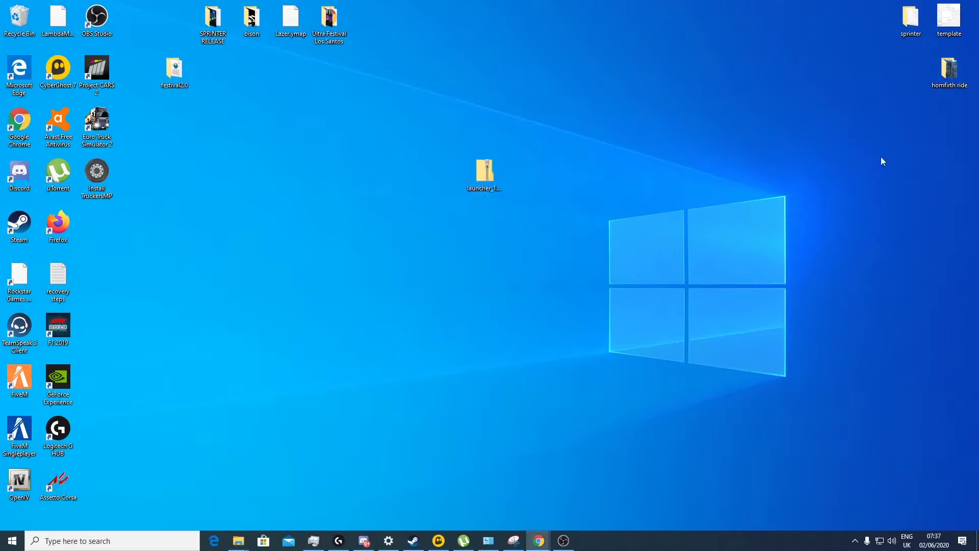
# - Run Install TruckersMP, accept the license agreement and exclude ATS Multiplayer, keeping only the ETS2 Multiplayer component
pyautogui.doubleClick(100, 178)
pyautogui.click(551, 354)
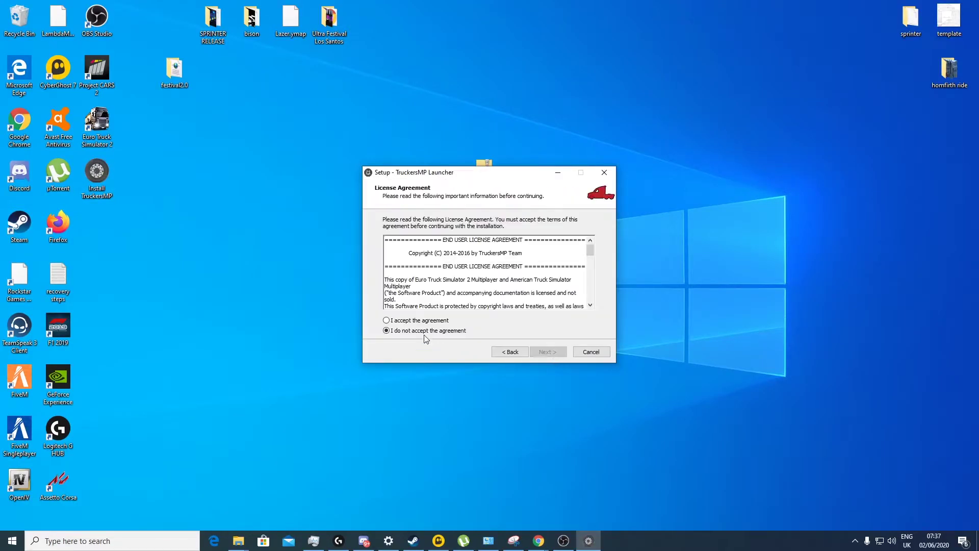
pyautogui.click(387, 321)
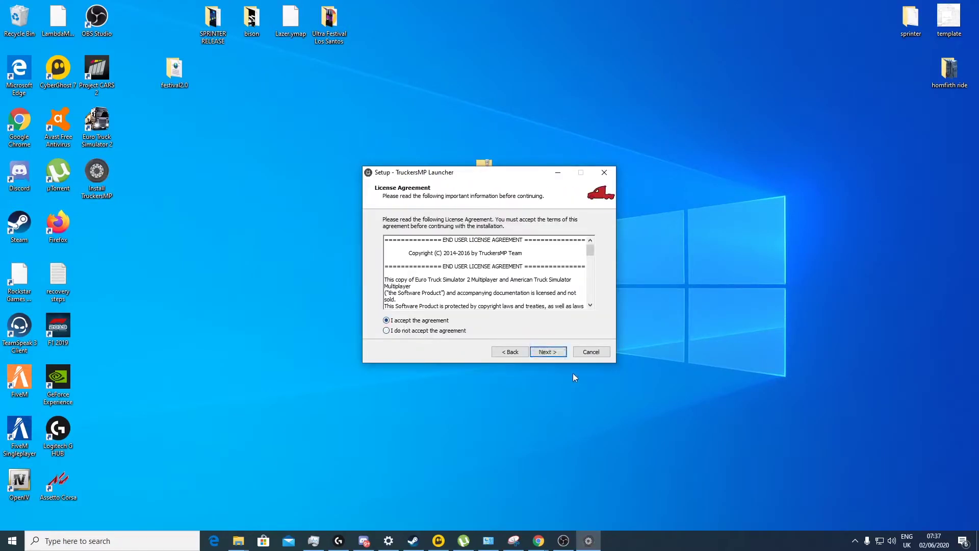
pyautogui.click(550, 356)
pyautogui.click(551, 355)
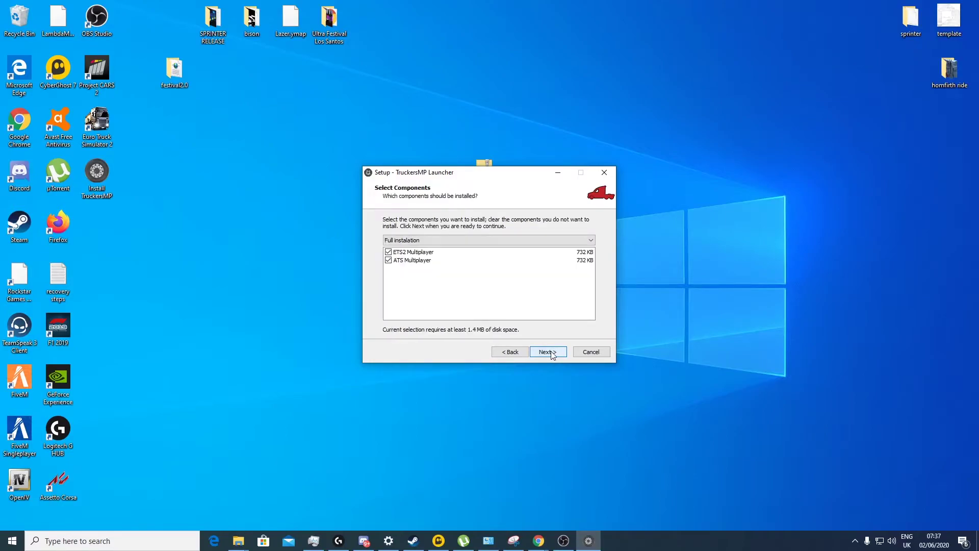
pyautogui.click(388, 260)
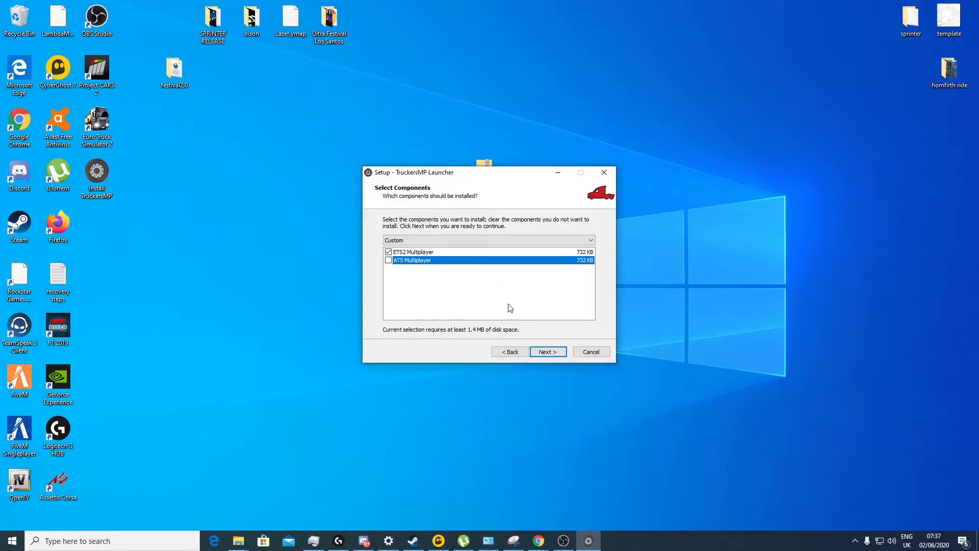
pyautogui.click(547, 353)
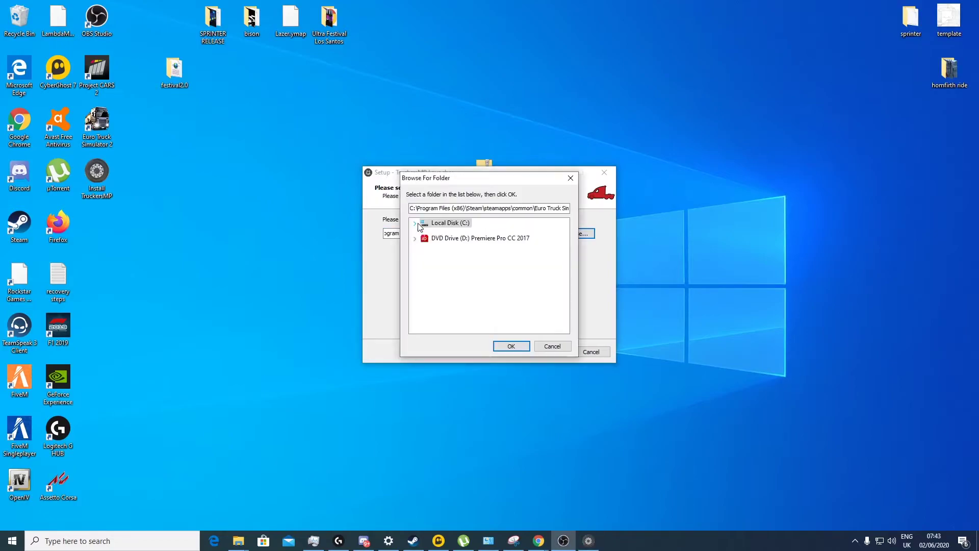
# - Set the game directory to the Euro Truck Simulator 2 folder under C:\Program Files (x86)\Steam\steamapps\common and continue the setup
pyautogui.click(414, 223)
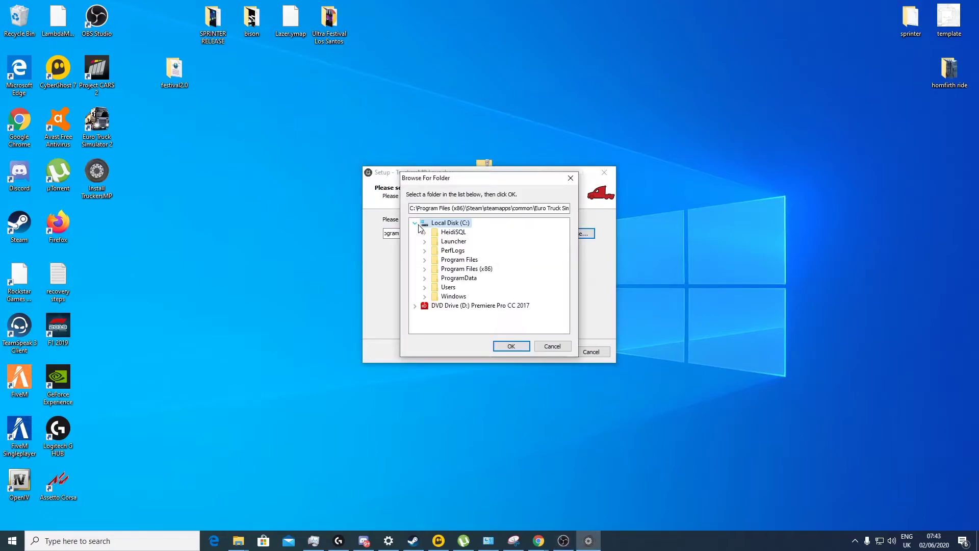
pyautogui.click(425, 268)
pyautogui.scroll(-2, 488, 288)
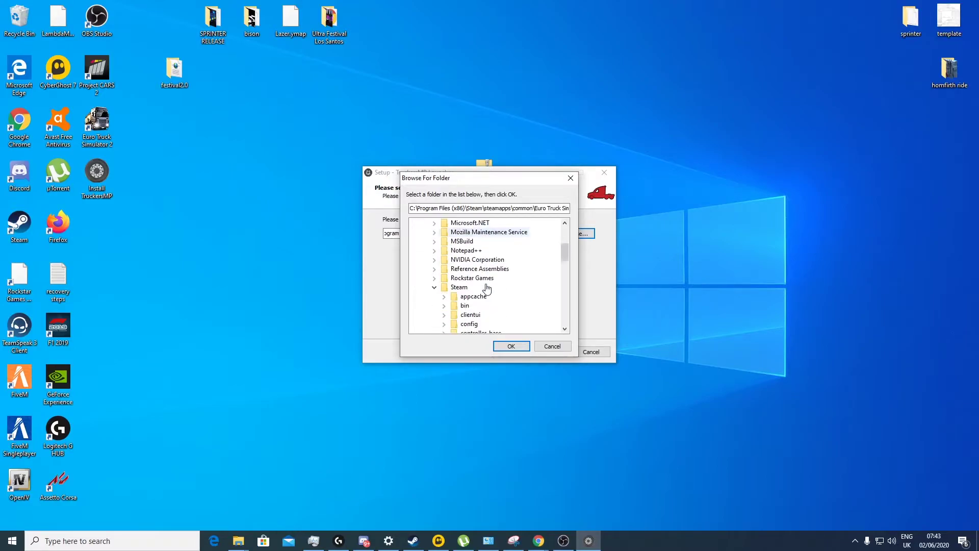
pyautogui.click(455, 288)
pyautogui.scroll(-6, 480, 291)
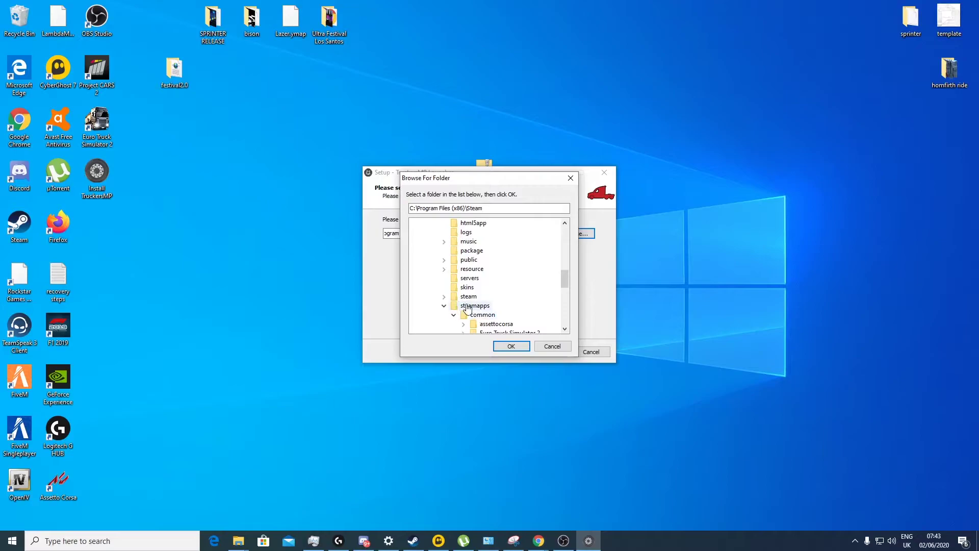
pyautogui.click(465, 307)
pyautogui.click(469, 315)
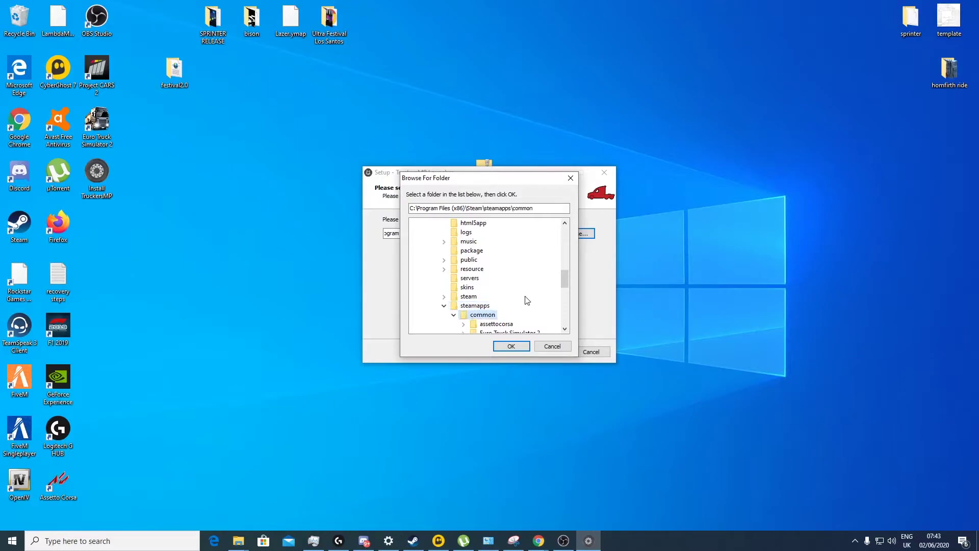
pyautogui.scroll(-2, 527, 301)
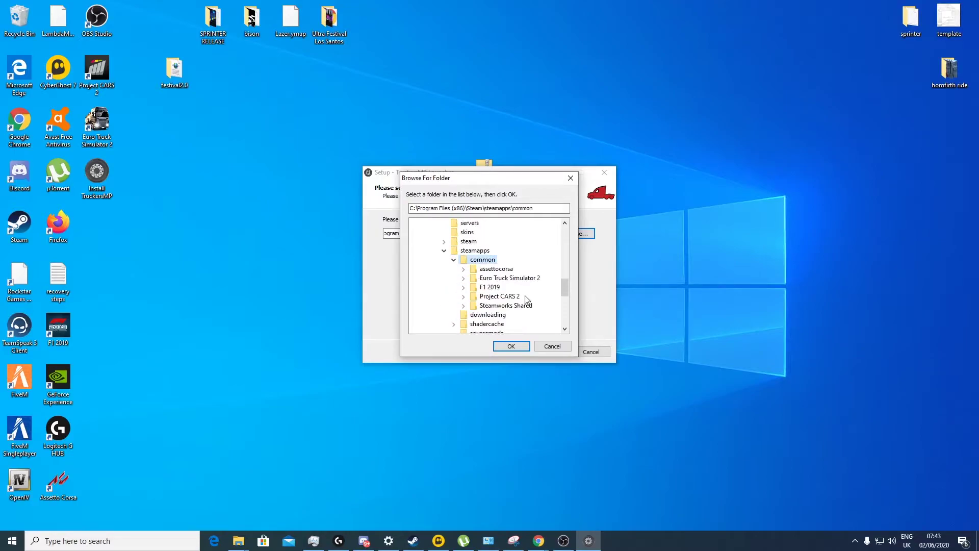
pyautogui.click(478, 280)
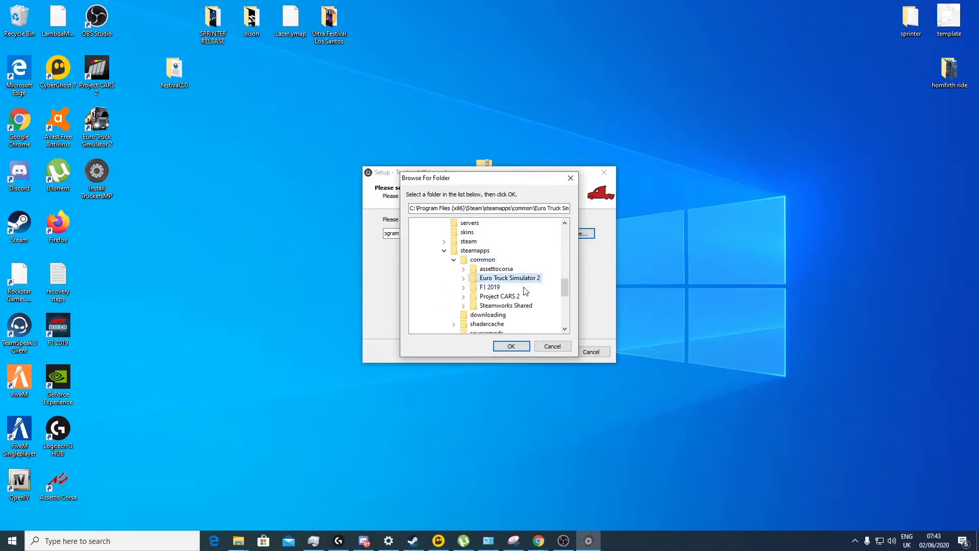
pyautogui.click(511, 346)
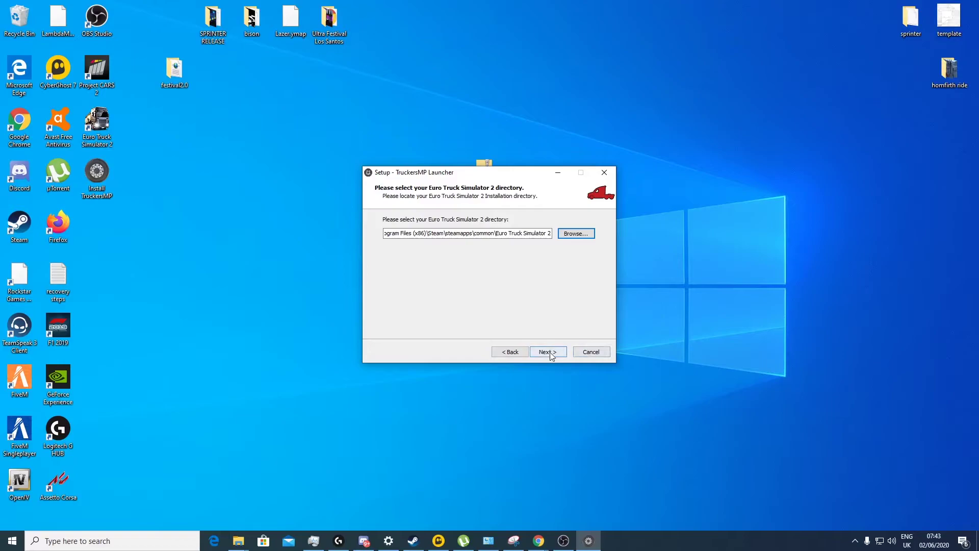
pyautogui.click(550, 352)
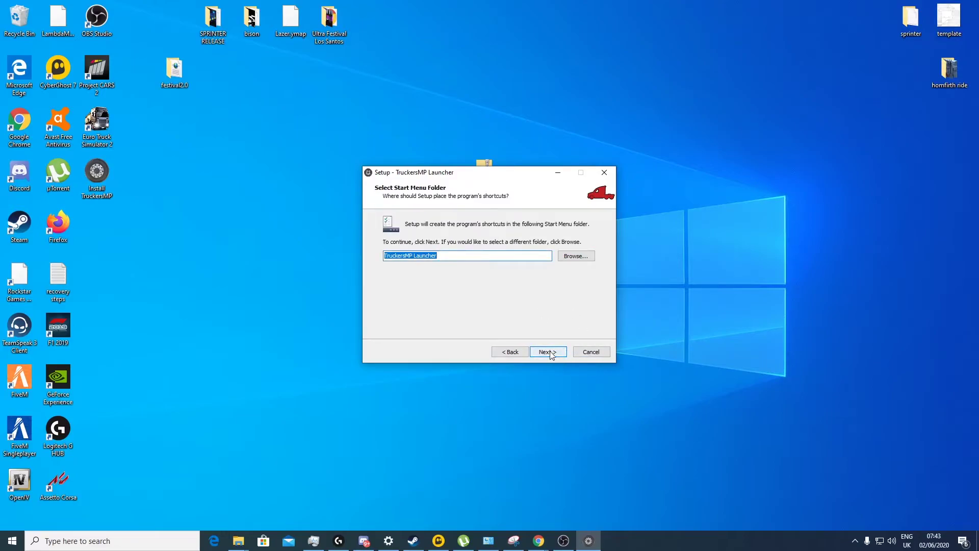
# - Keep the TruckersMP Launcher Start Menu folder and the default additional tasks, install the launcher and finish the setup
pyautogui.click(549, 352)
pyautogui.click(550, 352)
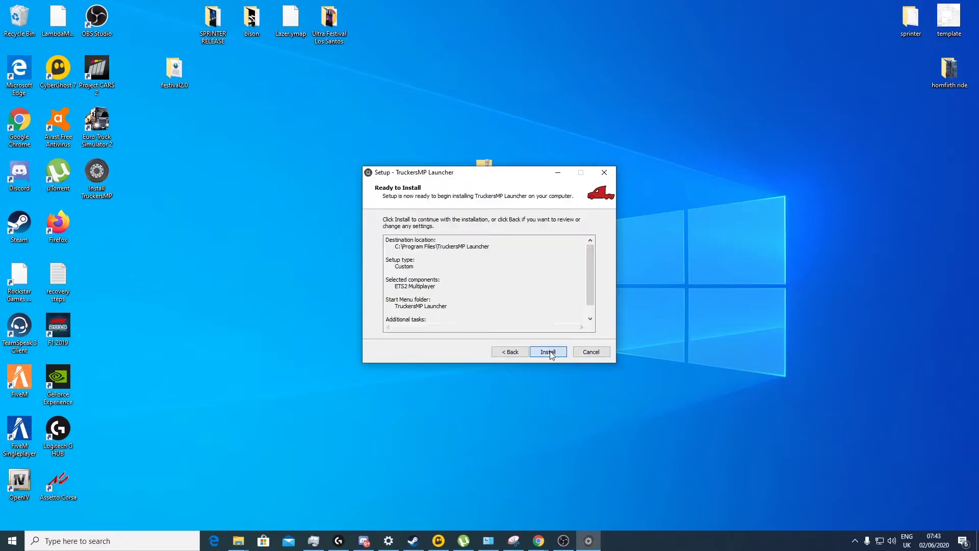
pyautogui.click(549, 352)
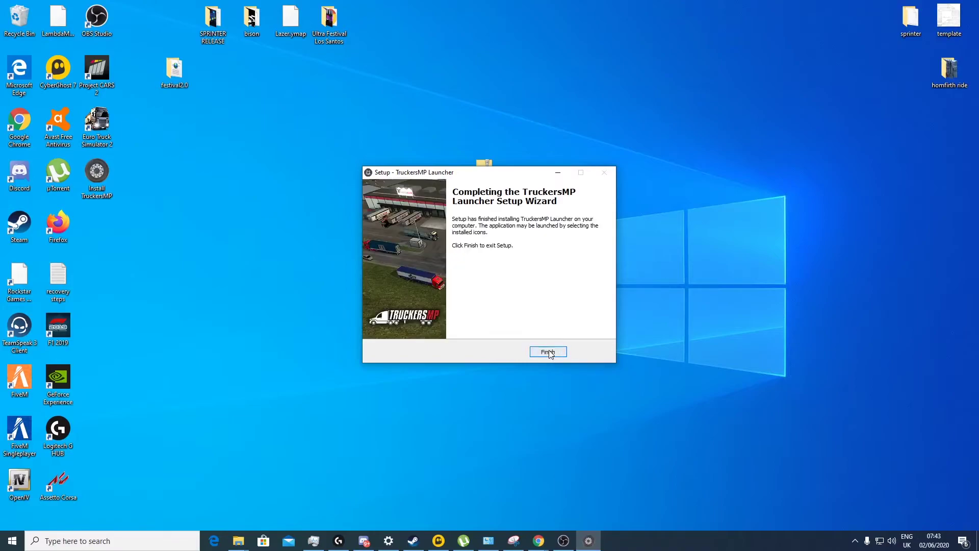
pyautogui.click(551, 353)
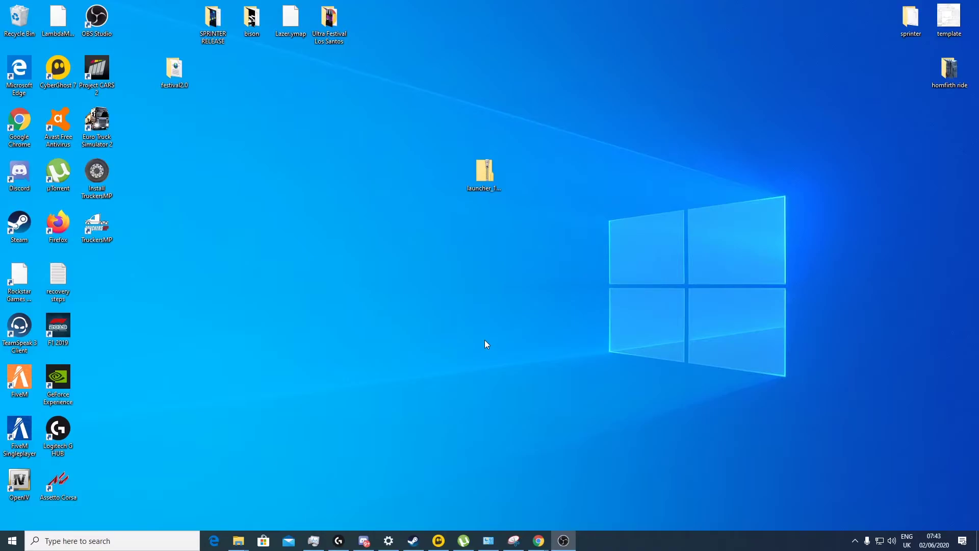
# - Open TruckersMP from the desktop, let it update, try to launch ETS2 and accept the offered help with changing the game version
pyautogui.click(106, 230)
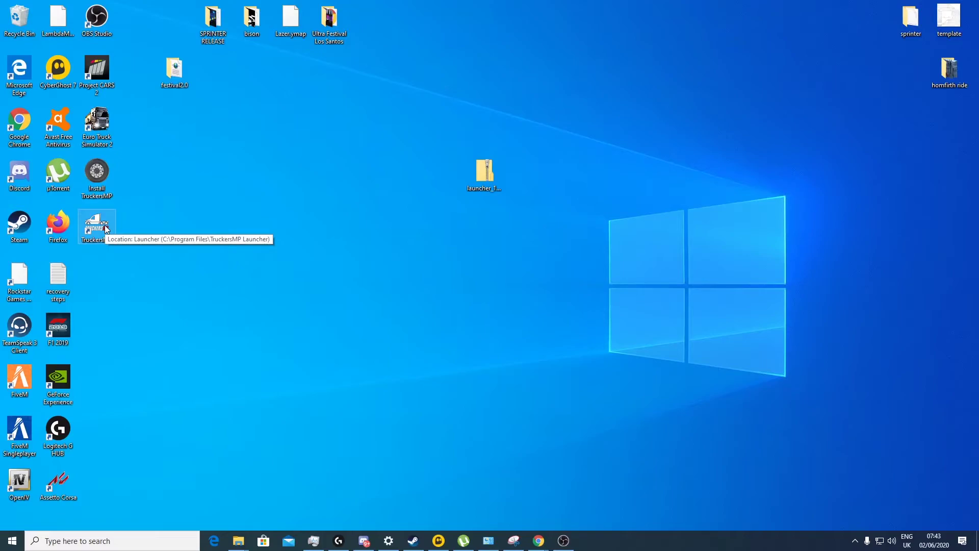
pyautogui.doubleClick(105, 225)
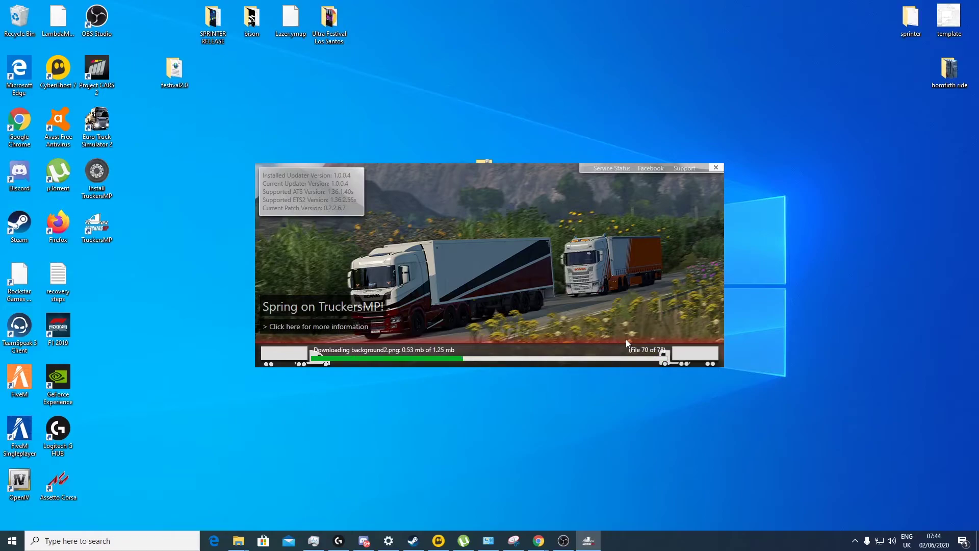
pyautogui.click(681, 352)
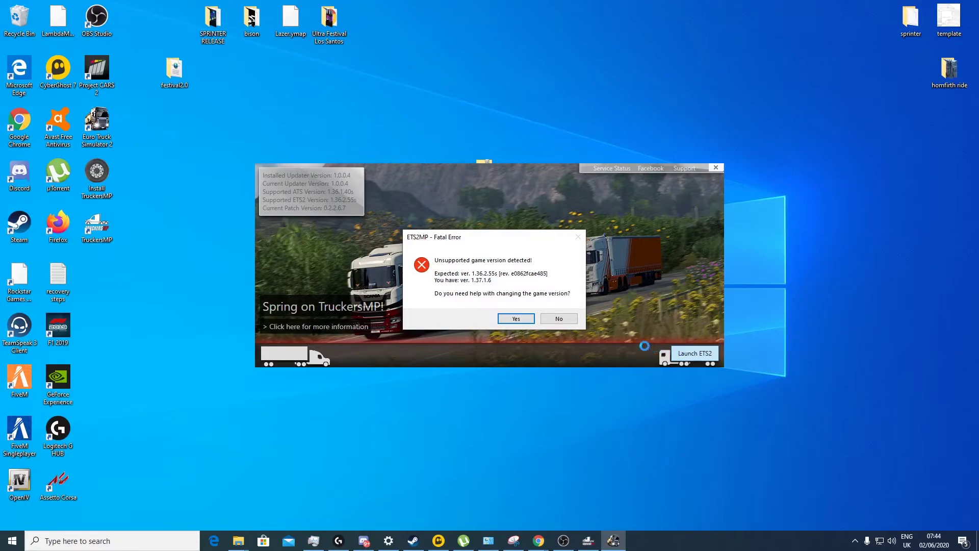
pyautogui.click(525, 320)
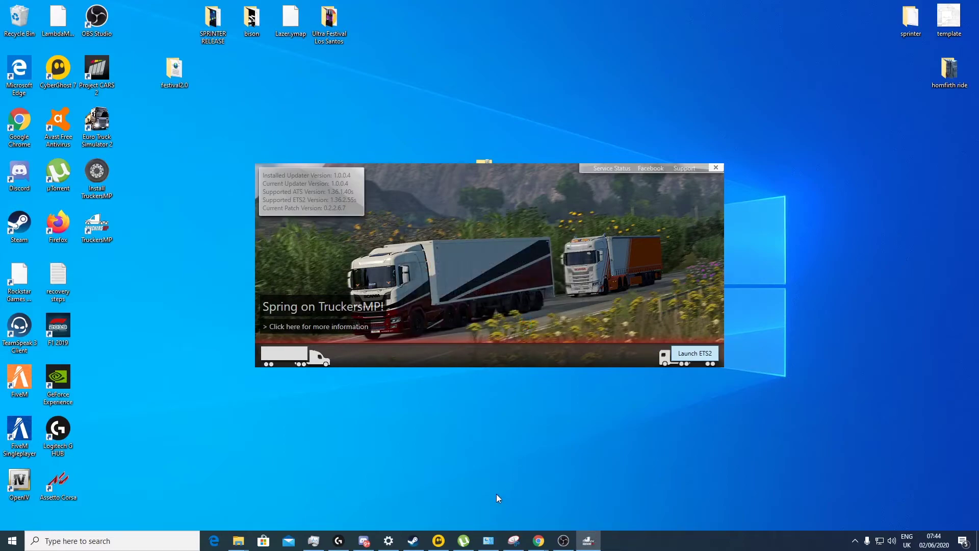
# - Switch to Steam and opt Euro Truck Simulator 2 into the beta "temporary_1_36 - 1.36.x for incompatible mods" in its properties
pyautogui.click(411, 541)
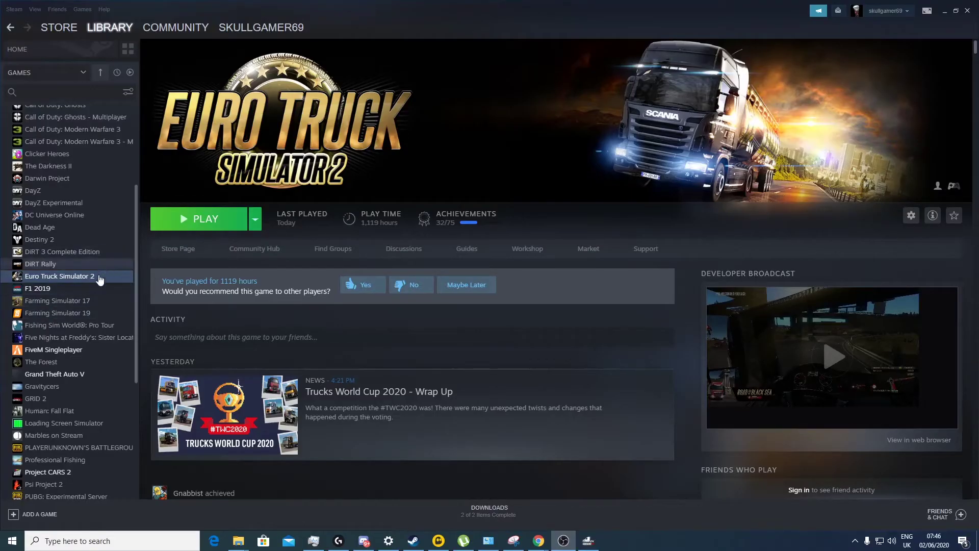
pyautogui.rightClick(79, 277)
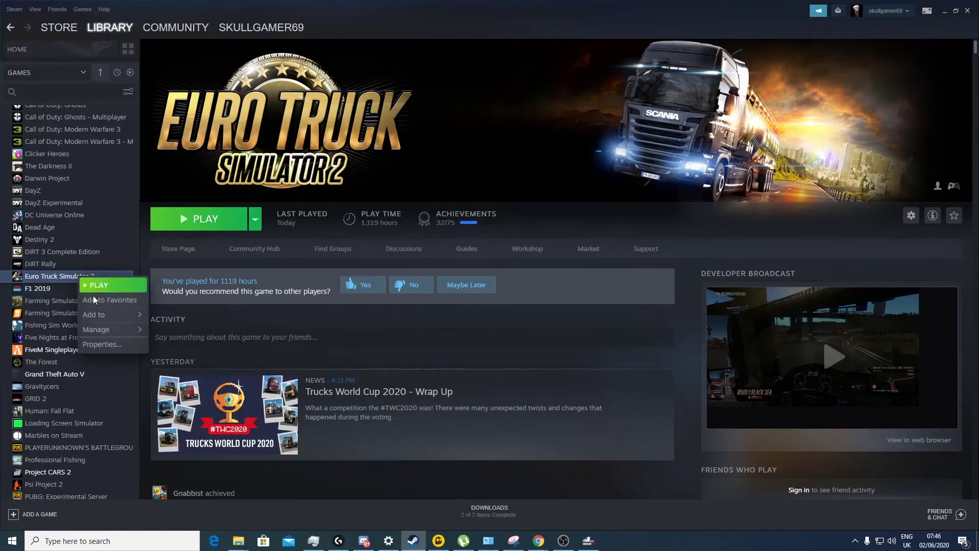
pyautogui.click(105, 345)
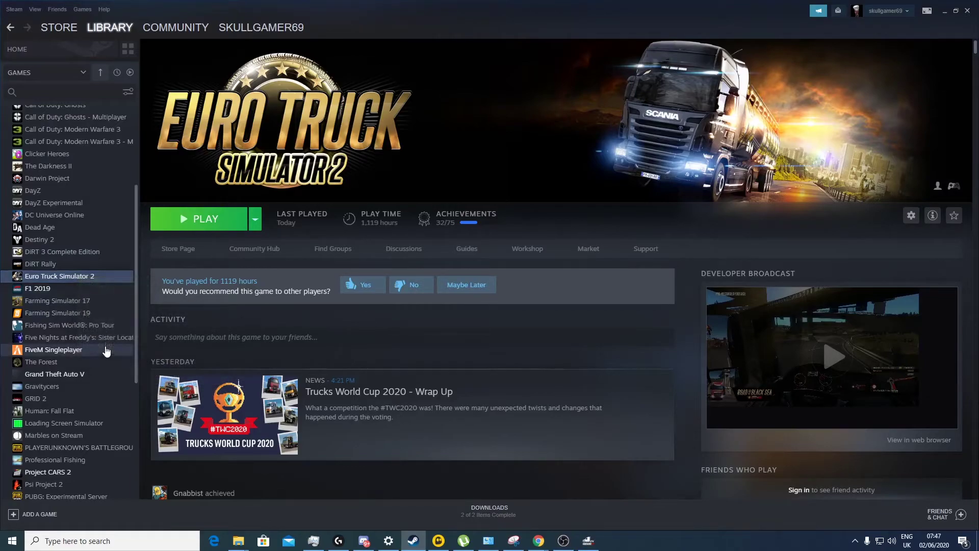
pyautogui.click(508, 136)
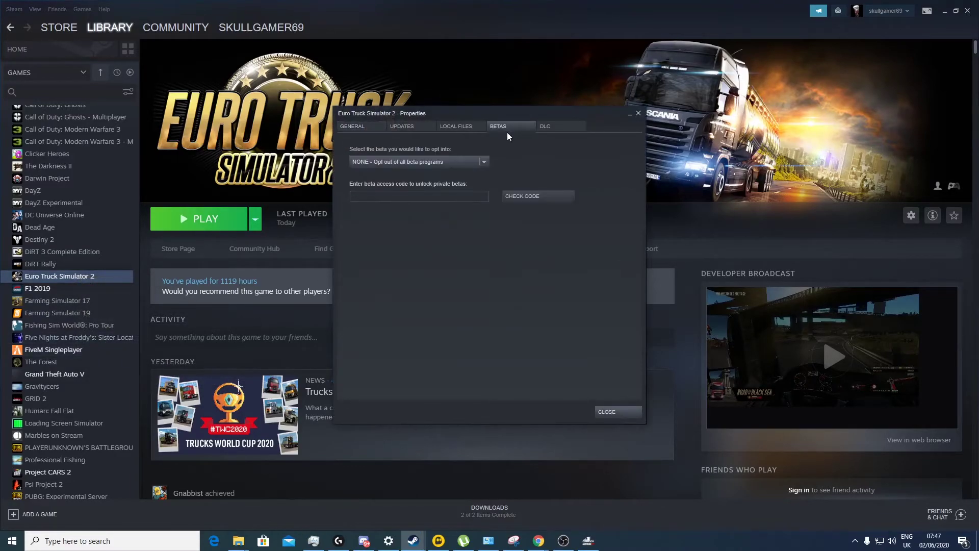
pyautogui.click(484, 162)
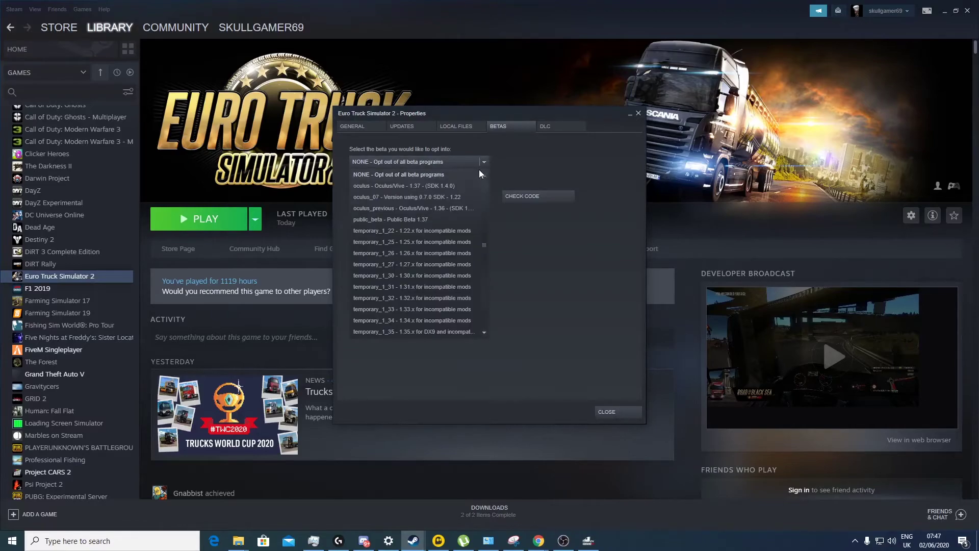
pyautogui.scroll(-1, 444, 288)
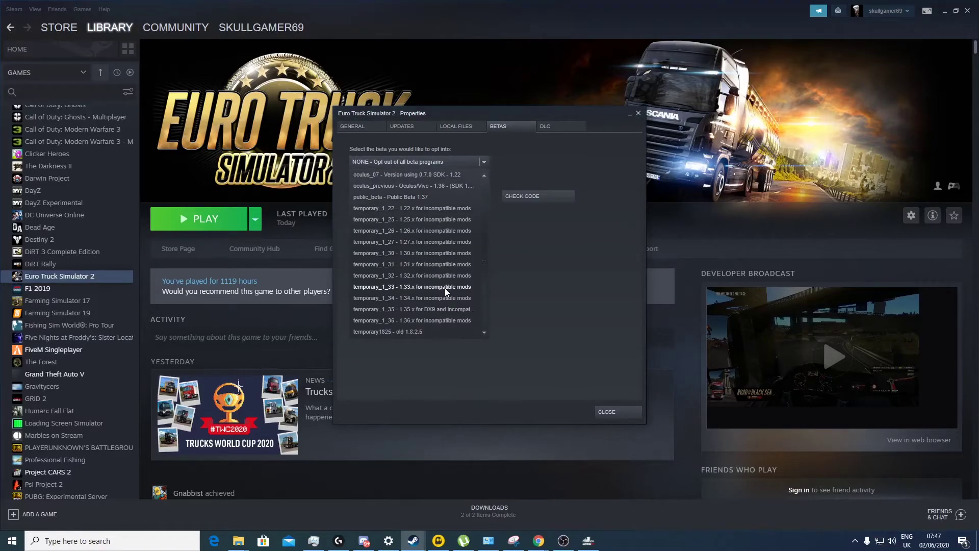
pyautogui.click(415, 321)
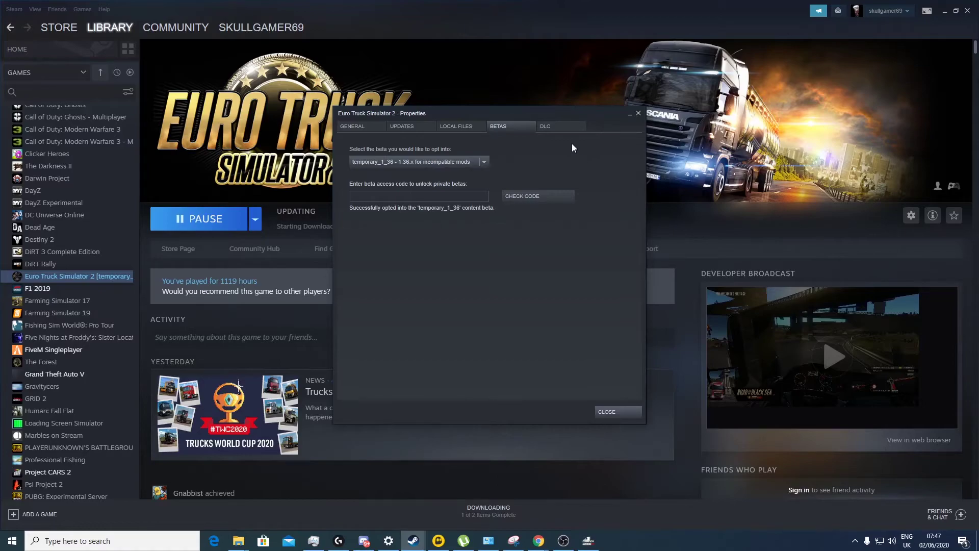
pyautogui.click(639, 113)
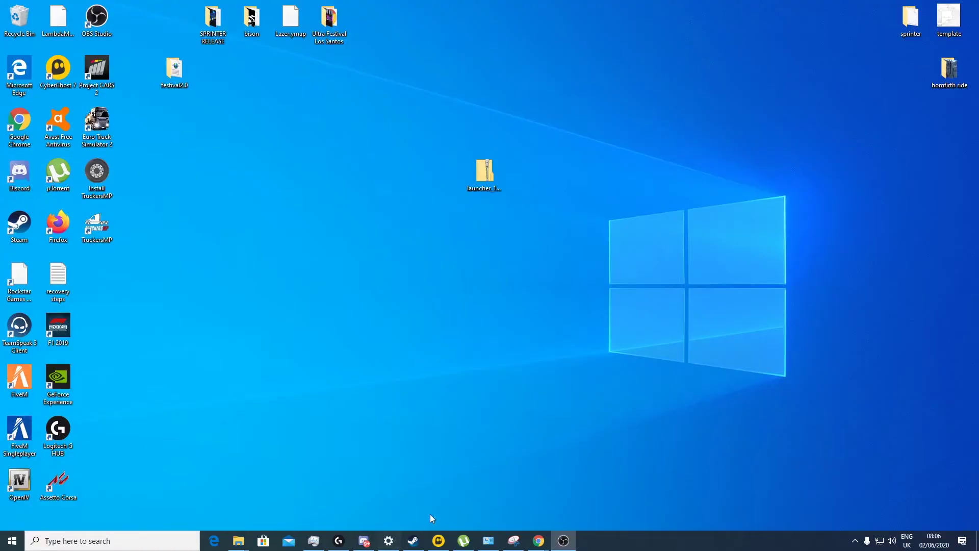
# - Check the Euro Truck Simulator 2 download in Steam, minimize Steam and launch ETS2 from TruckersMP
pyautogui.click(413, 540)
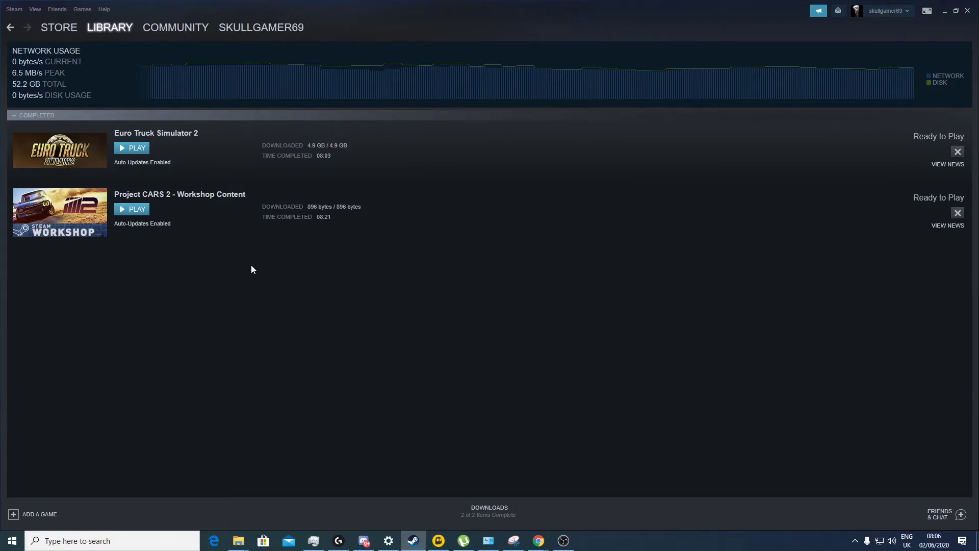
pyautogui.click(944, 12)
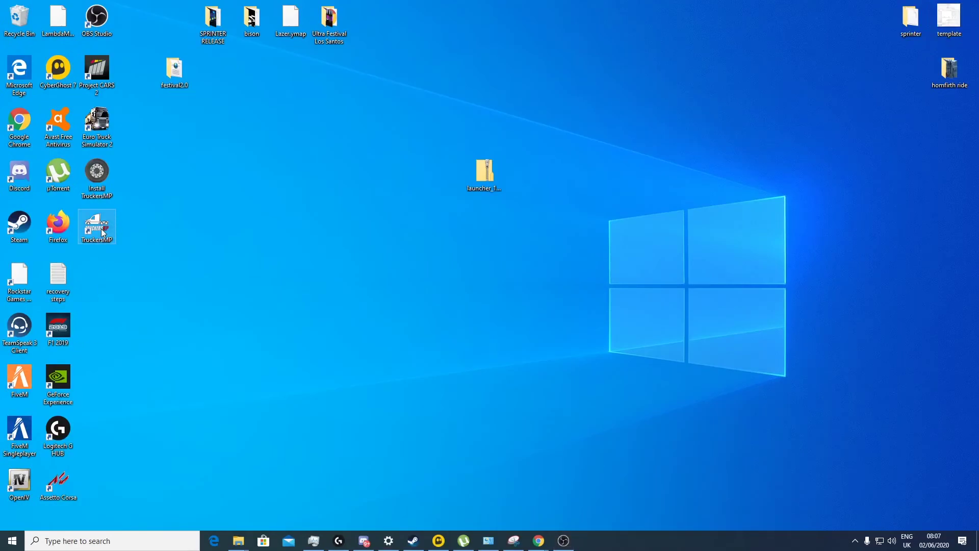
pyautogui.doubleClick(102, 231)
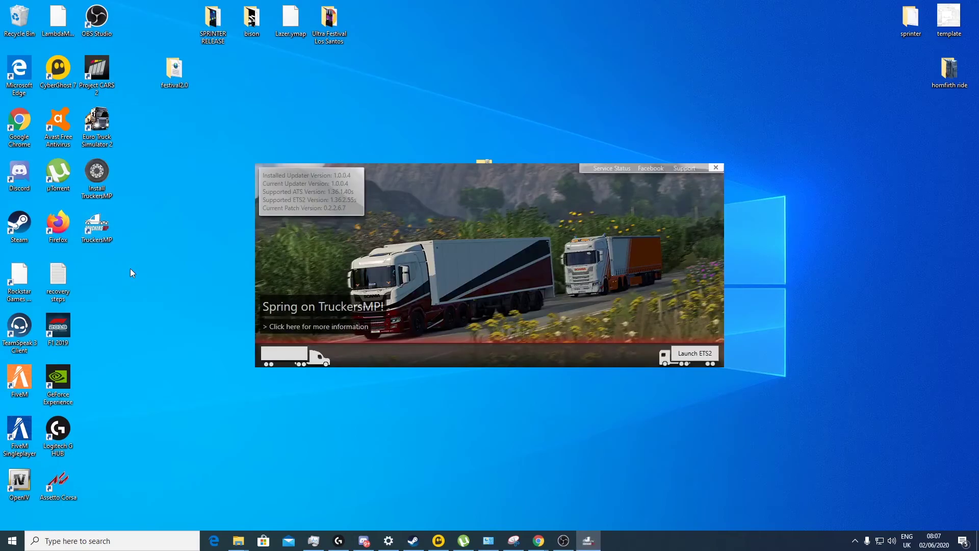
pyautogui.click(691, 354)
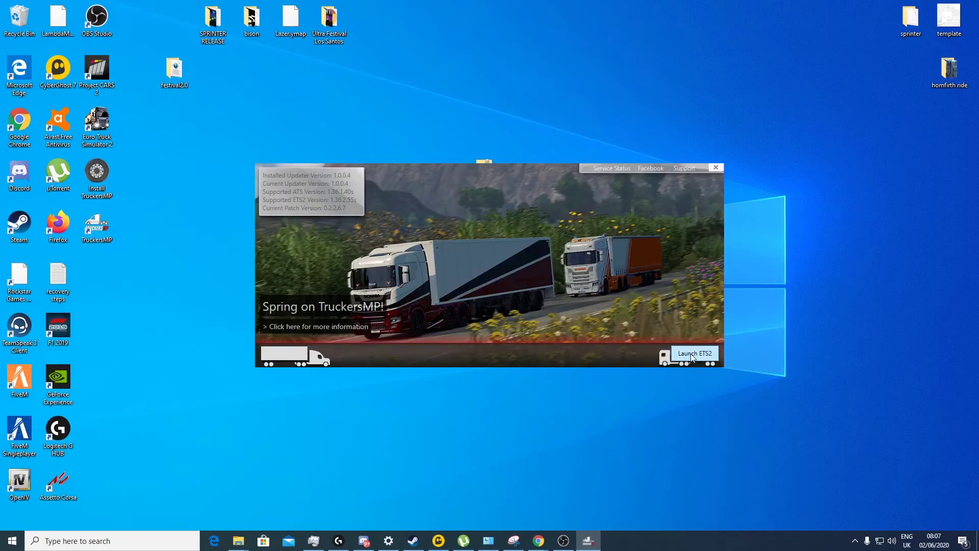